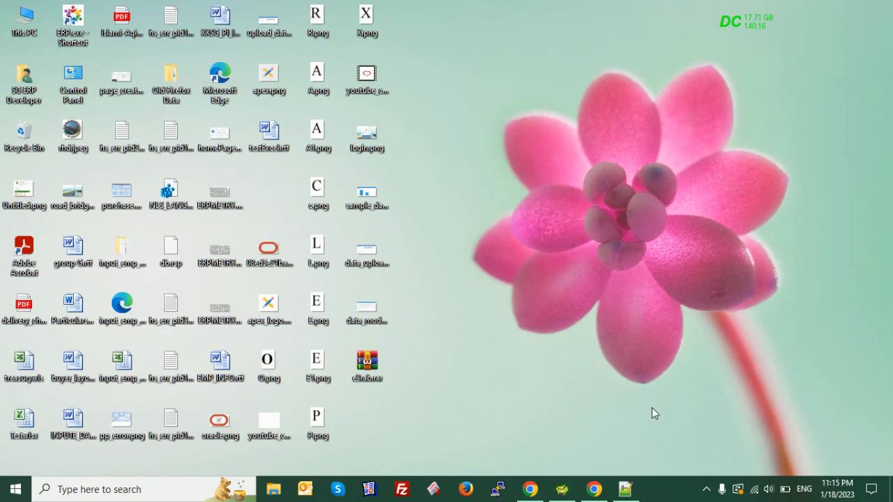
Review the ten comma-separated rows in DATA.txt in Notepad++, then return to Toad
{"action": "left_click", "coordinate": [625, 490]}
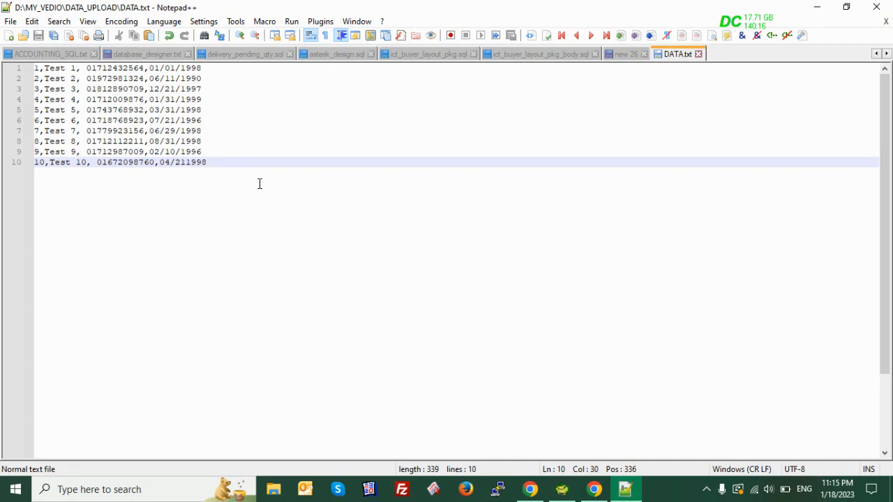
{"action": "mouse_move", "coordinate": [562, 494]}
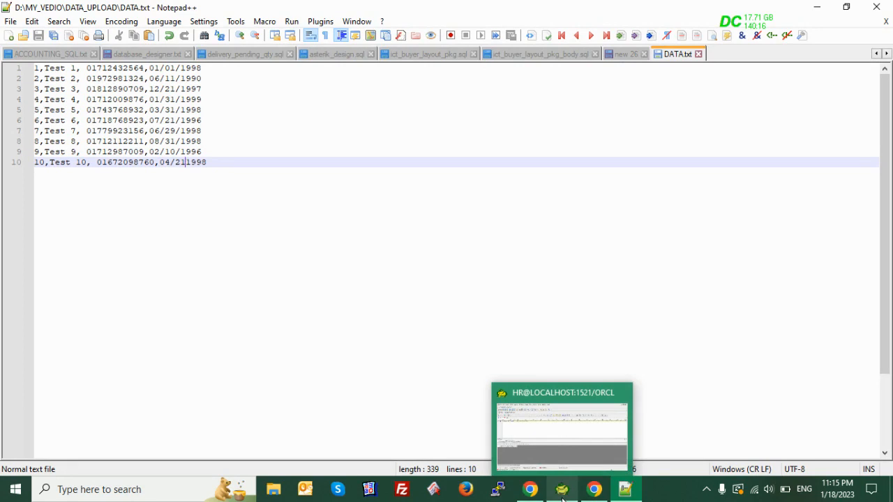
{"action": "left_click", "coordinate": [562, 495]}
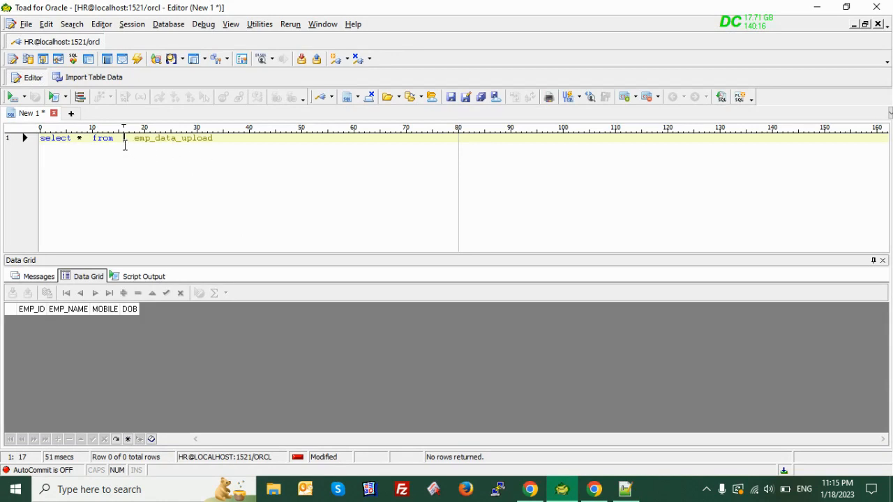
Correct and run 'select * from emp_data_upload', returning empty EMP_ID, EMP_NAME, MOBILE and DOB columns
{"action": "key", "text": "BackSpace"}
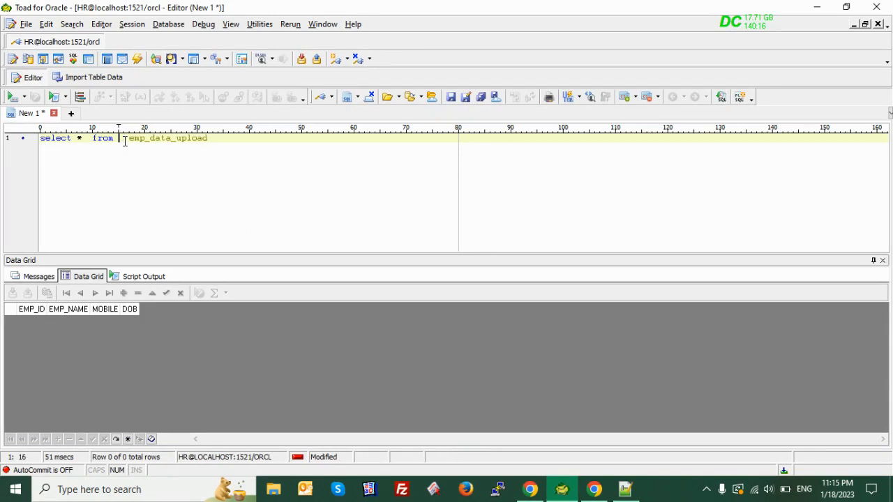
{"action": "key", "text": "Delete"}
{"action": "key", "text": "Delete"}
{"action": "left_click", "coordinate": [225, 142]}
{"action": "key", "text": "F9"}
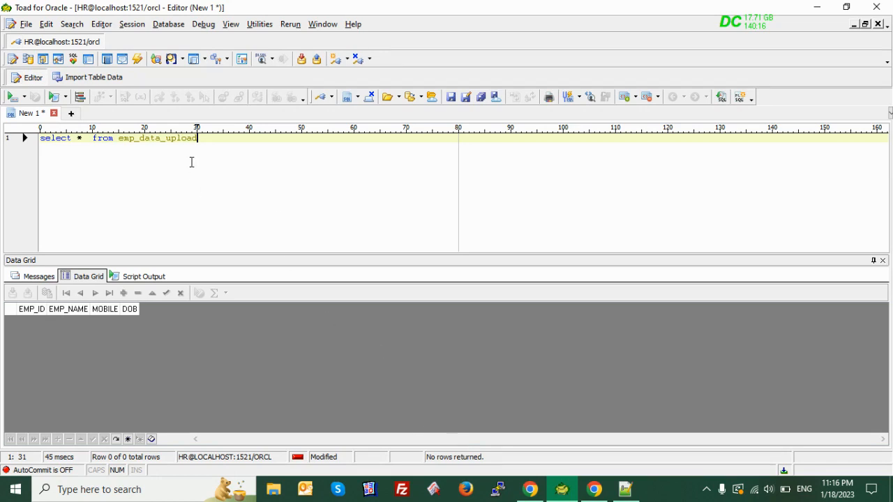
{"action": "left_click", "coordinate": [626, 489]}
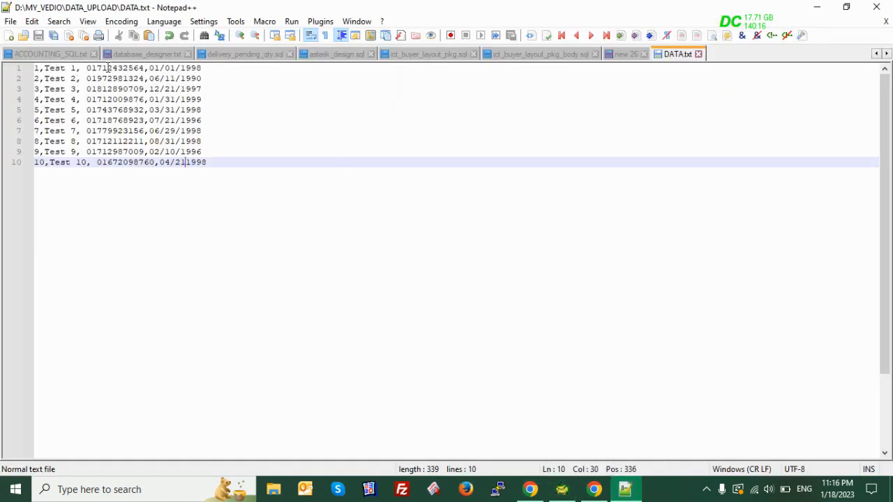
{"action": "left_click", "coordinate": [815, 9]}
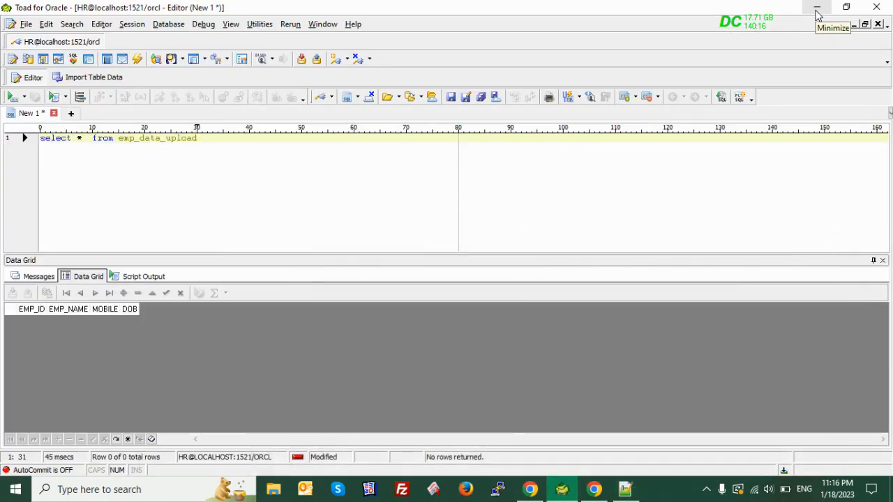
Launch Database > Import > Import Table Data, targeting HR schema tables
{"action": "left_click", "coordinate": [168, 28]}
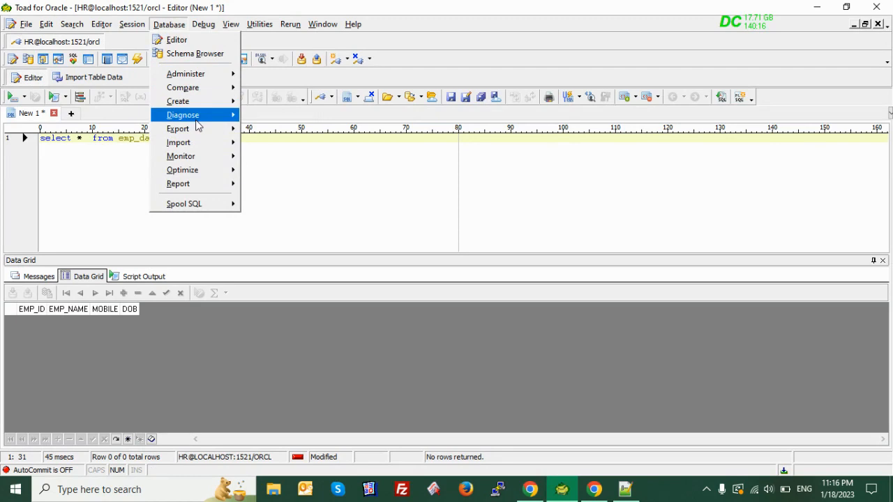
{"action": "mouse_move", "coordinate": [200, 149]}
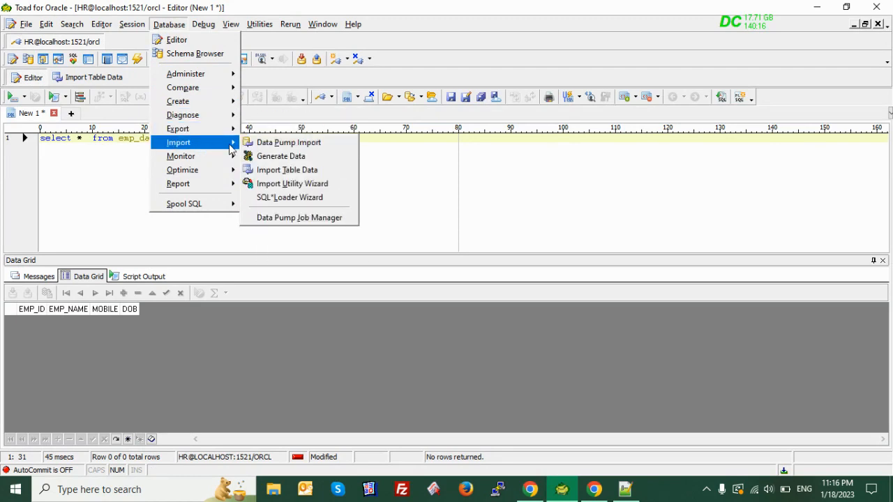
{"action": "left_click", "coordinate": [308, 171]}
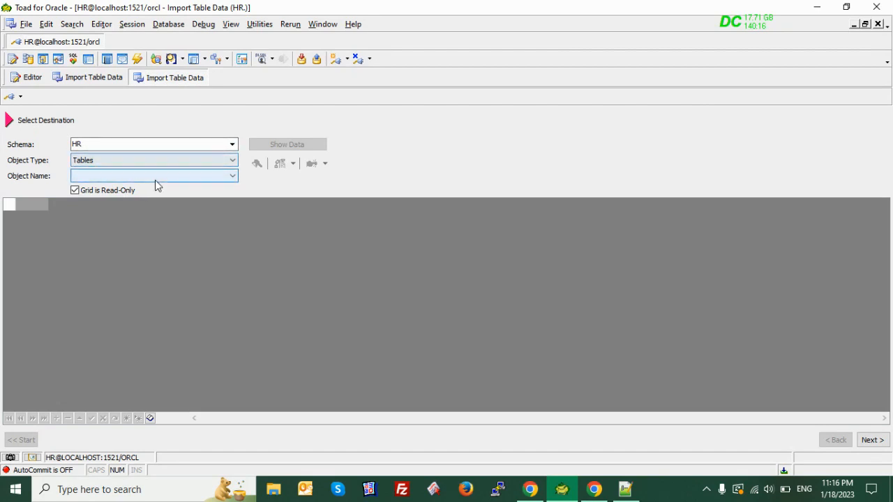
Choose EMP_DATA_UPLOAD as the destination, preview its empty data, and continue to source selection
{"action": "left_click", "coordinate": [179, 177]}
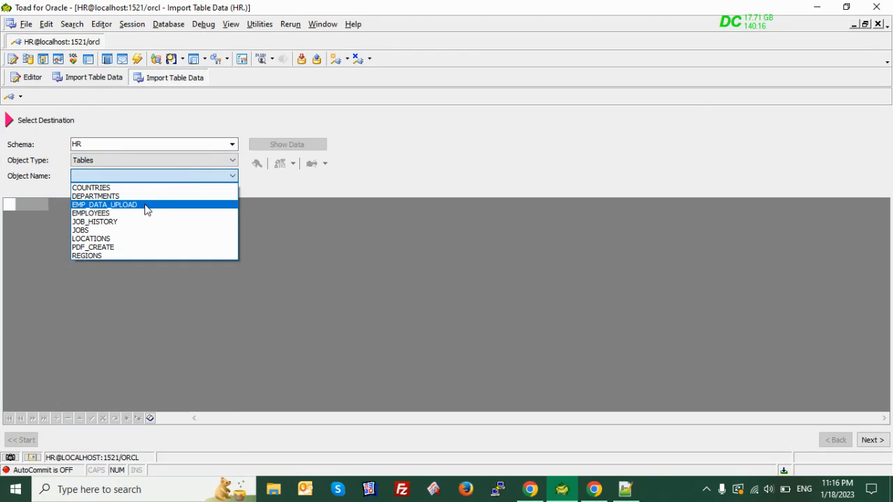
{"action": "left_click", "coordinate": [147, 211]}
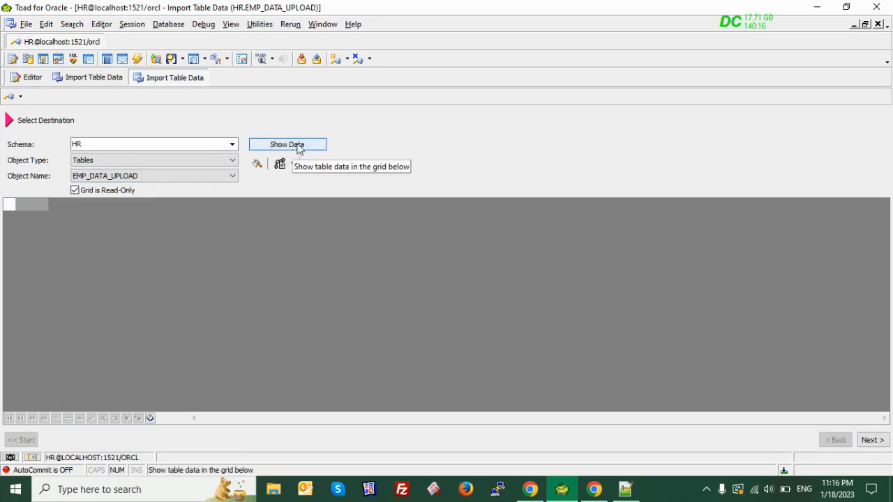
{"action": "left_click", "coordinate": [297, 148]}
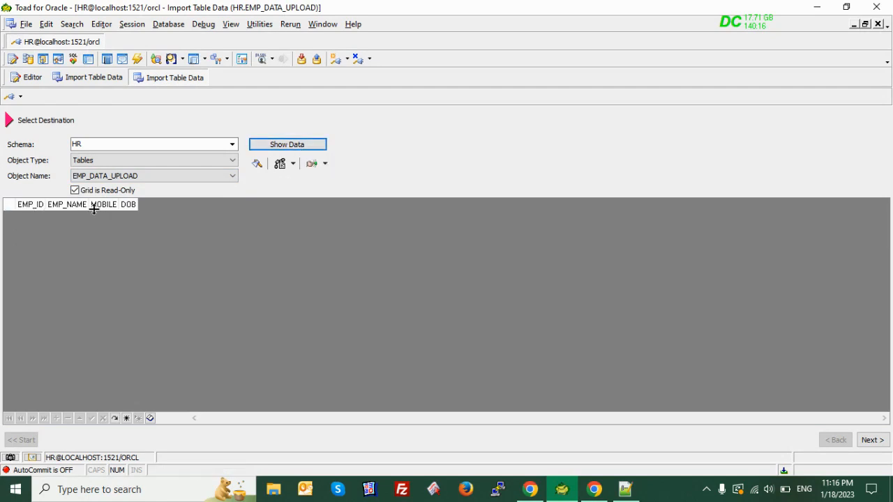
{"action": "left_click", "coordinate": [878, 444]}
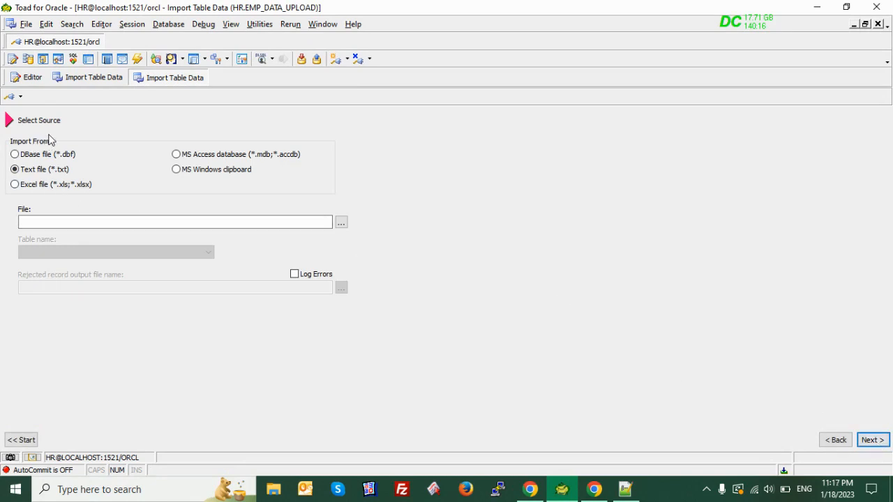
Use D:\MY_VEDIO\DATA_UPLOAD\DATA.txt as the text-file source and continue to its comma-delimited details
{"action": "left_click", "coordinate": [341, 223]}
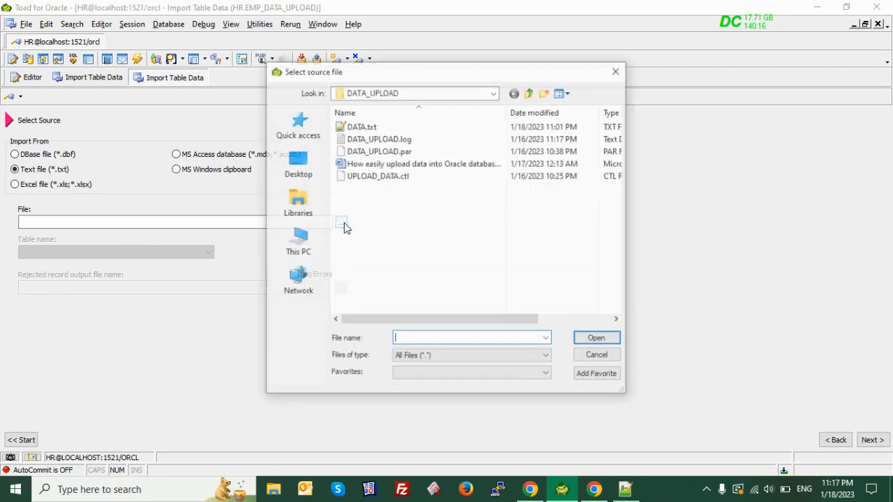
{"action": "left_click", "coordinate": [361, 126]}
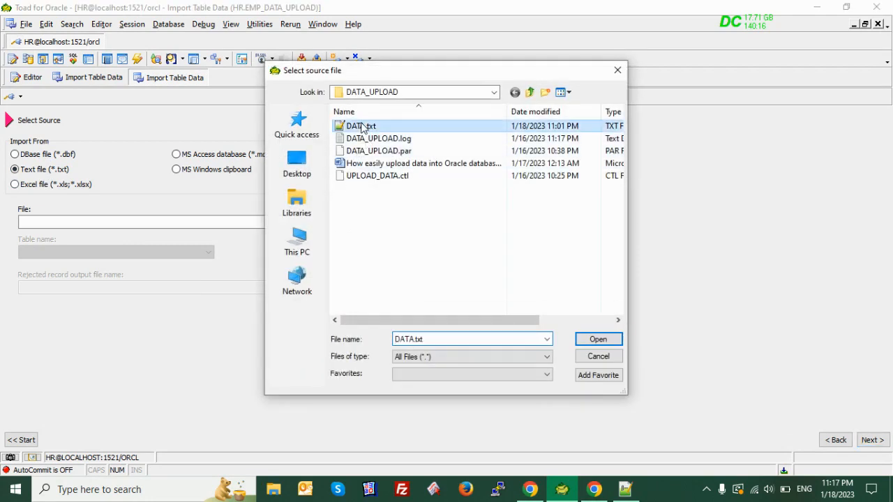
{"action": "left_click", "coordinate": [598, 339]}
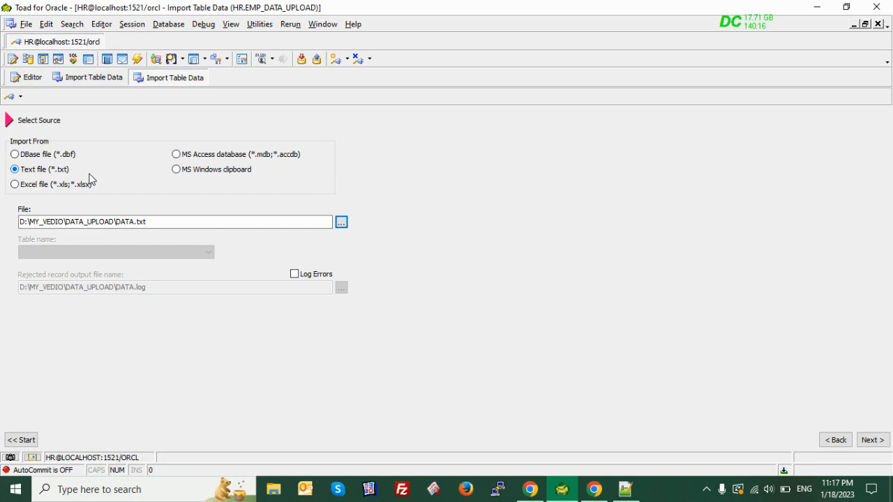
{"action": "left_click", "coordinate": [626, 490]}
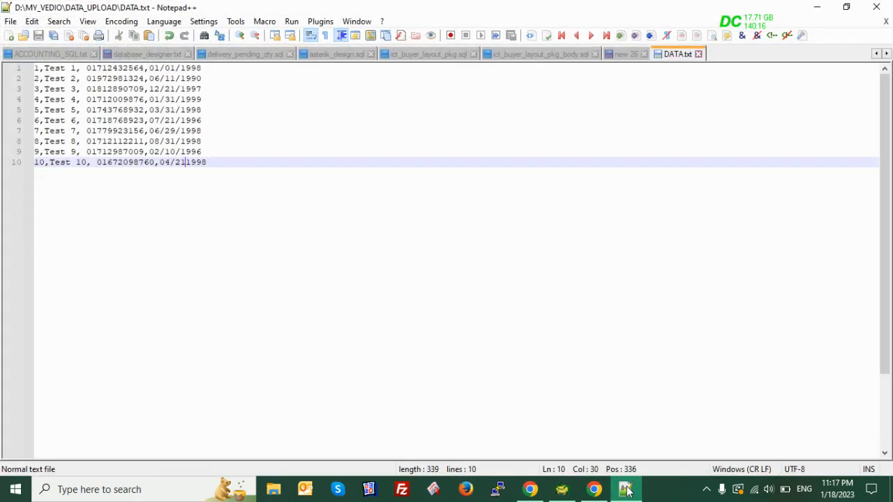
{"action": "left_click", "coordinate": [626, 490]}
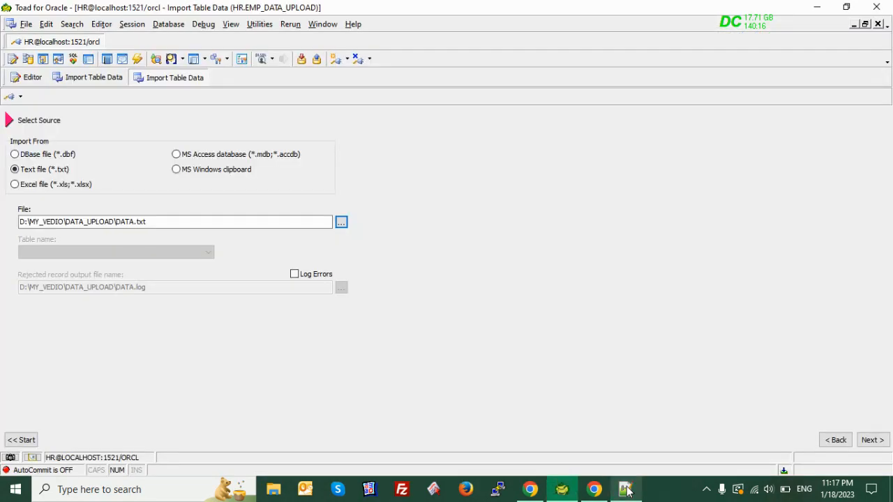
{"action": "left_click", "coordinate": [876, 439]}
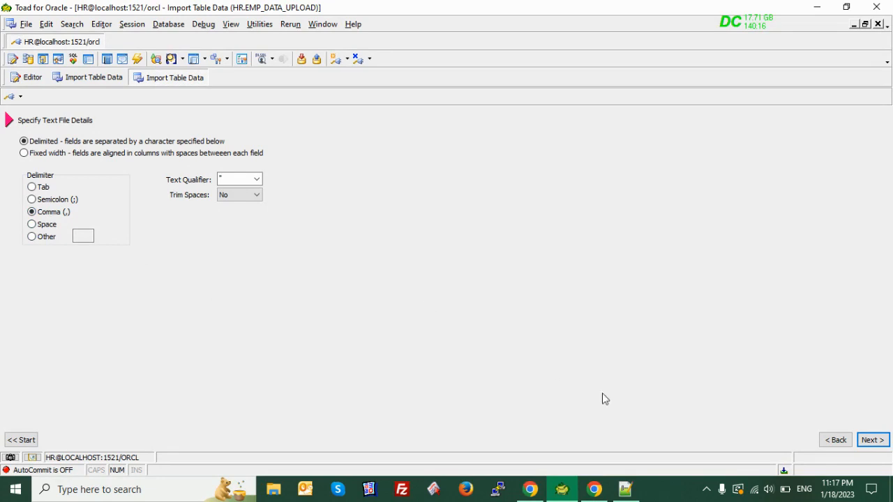
Step through field mappings and the 10-row preview, sizing columns to data, to the import mode page
{"action": "left_click", "coordinate": [871, 441]}
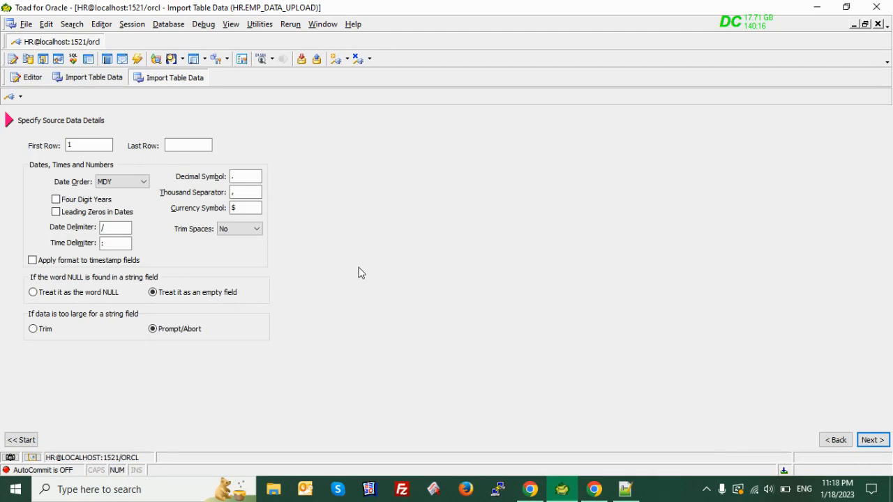
{"action": "left_click", "coordinate": [871, 440]}
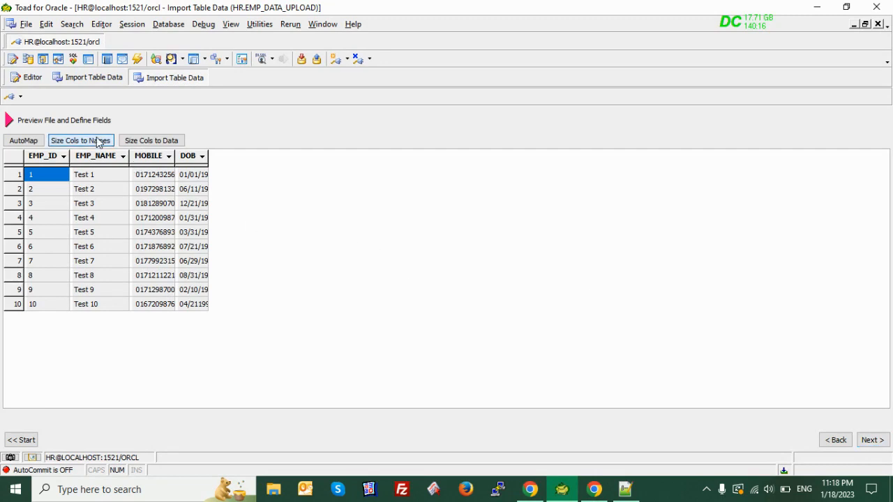
{"action": "left_click", "coordinate": [159, 143]}
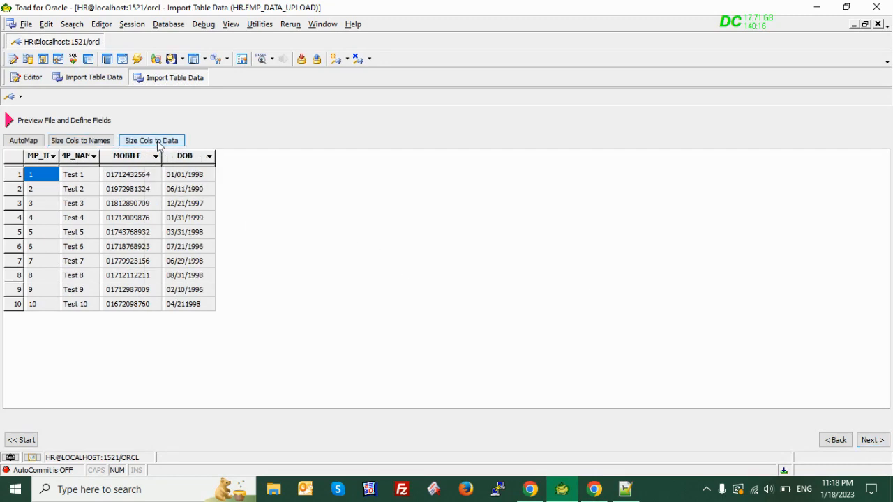
{"action": "left_click", "coordinate": [871, 441]}
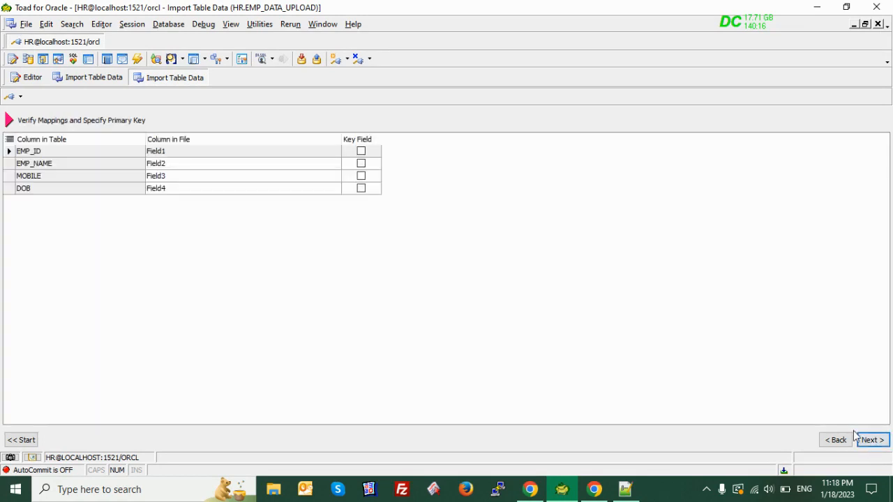
{"action": "left_click", "coordinate": [872, 440]}
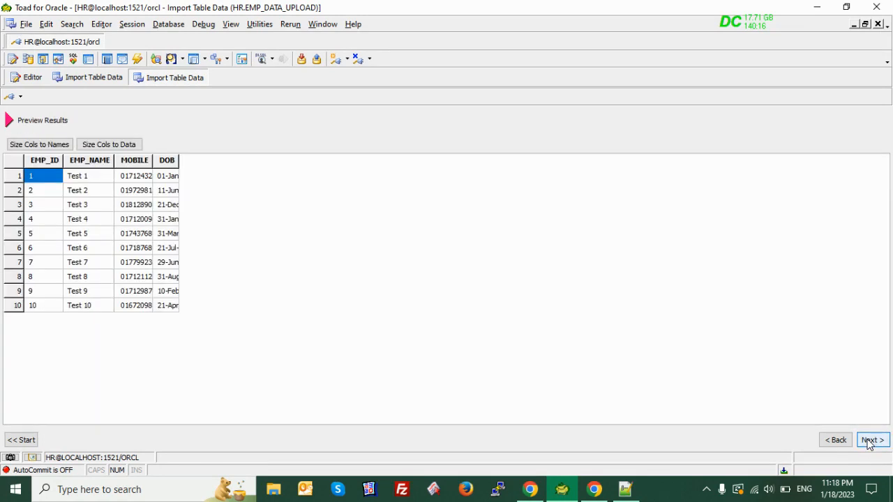
{"action": "left_click", "coordinate": [109, 147]}
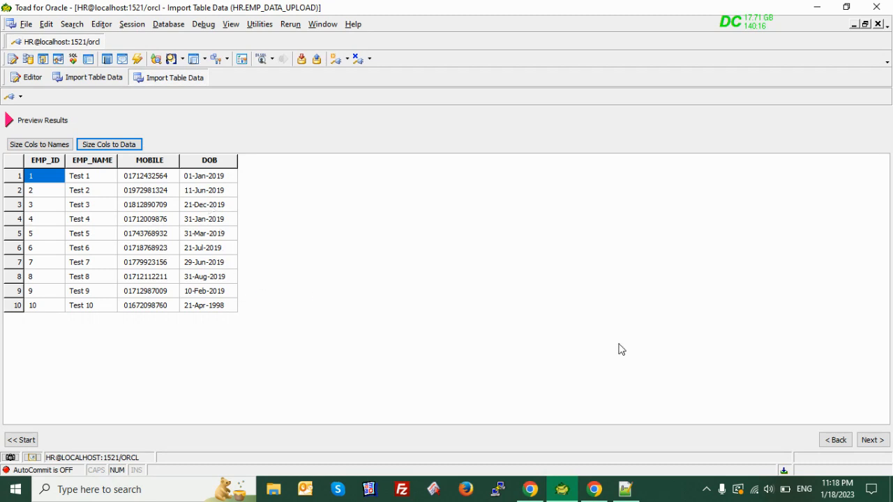
{"action": "left_click", "coordinate": [872, 440]}
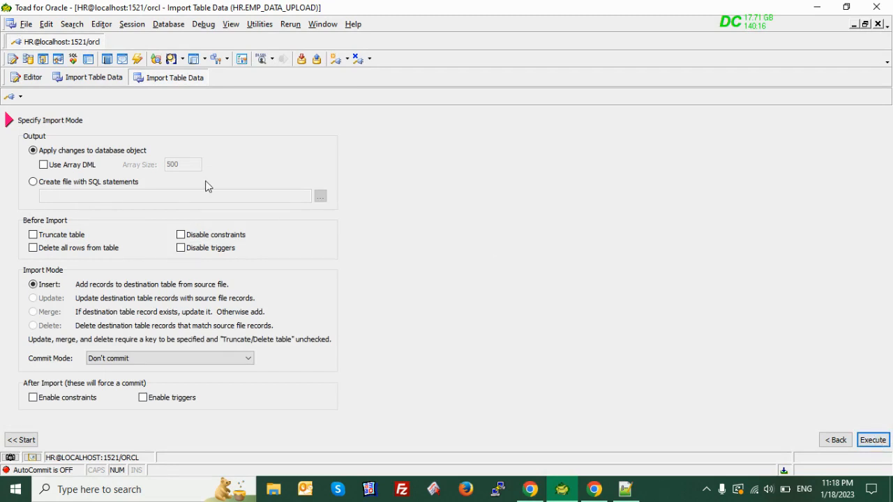
Try the save-as-SQL-file output option, then cancel picking its location
{"action": "left_click", "coordinate": [33, 182]}
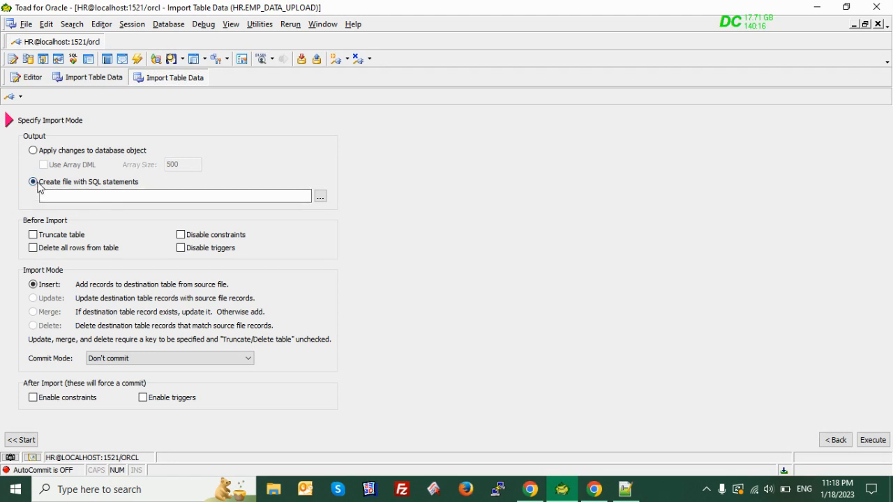
{"action": "left_click", "coordinate": [321, 199]}
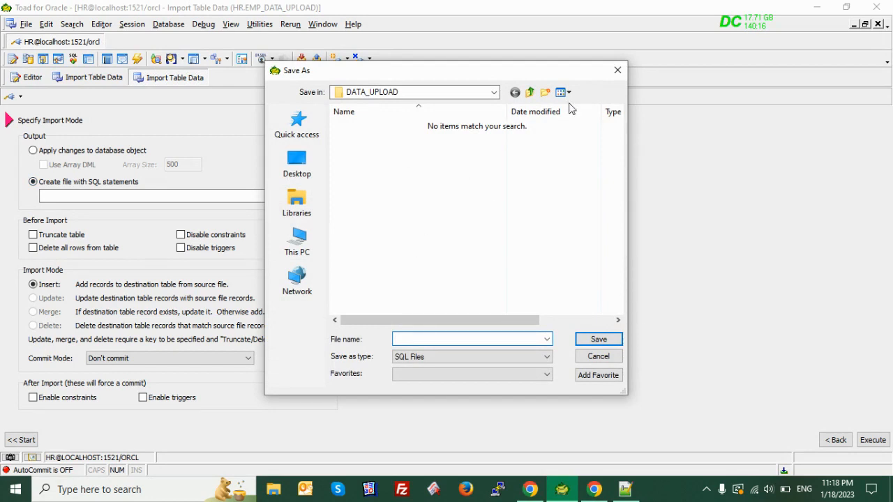
{"action": "left_click", "coordinate": [618, 71]}
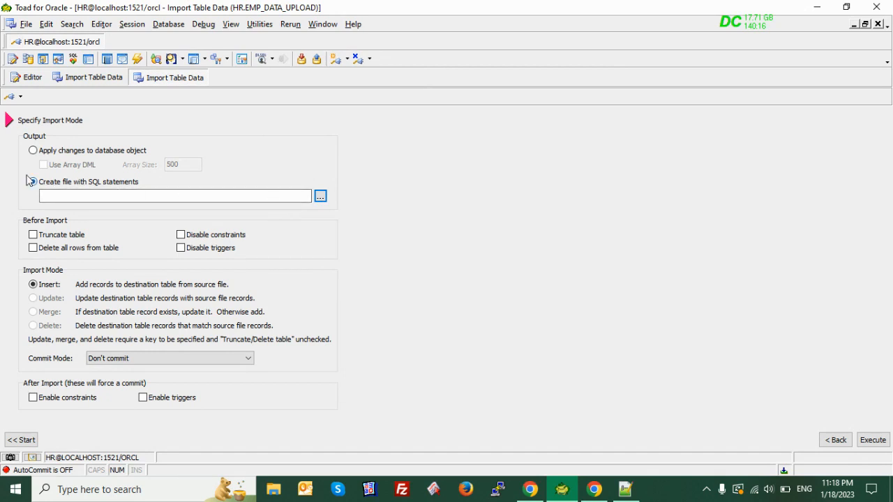
Apply changes directly to HR.EMP_DATA_UPLOAD and execute, importing 10 rows with 0 errors
{"action": "left_click", "coordinate": [33, 151]}
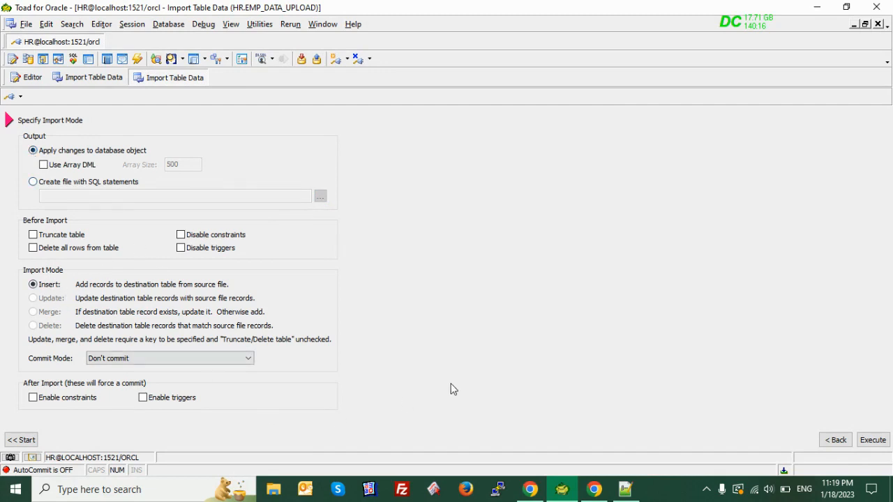
{"action": "left_click", "coordinate": [872, 443]}
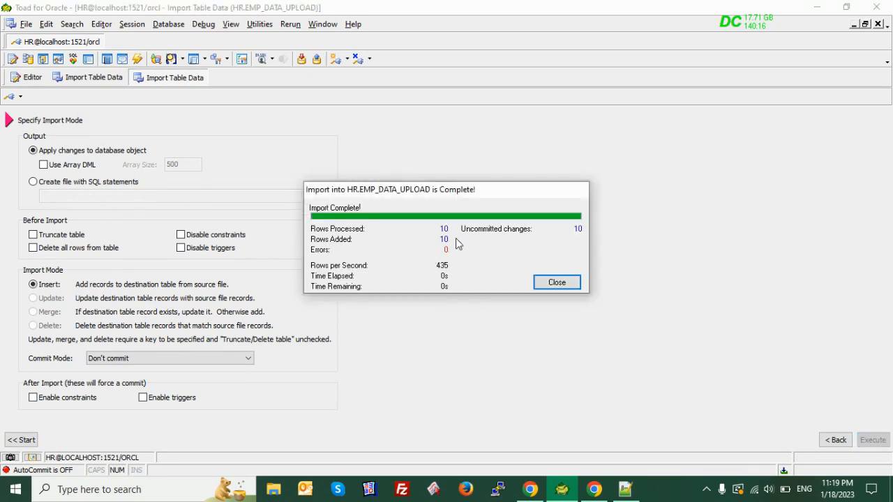
{"action": "left_click", "coordinate": [557, 283]}
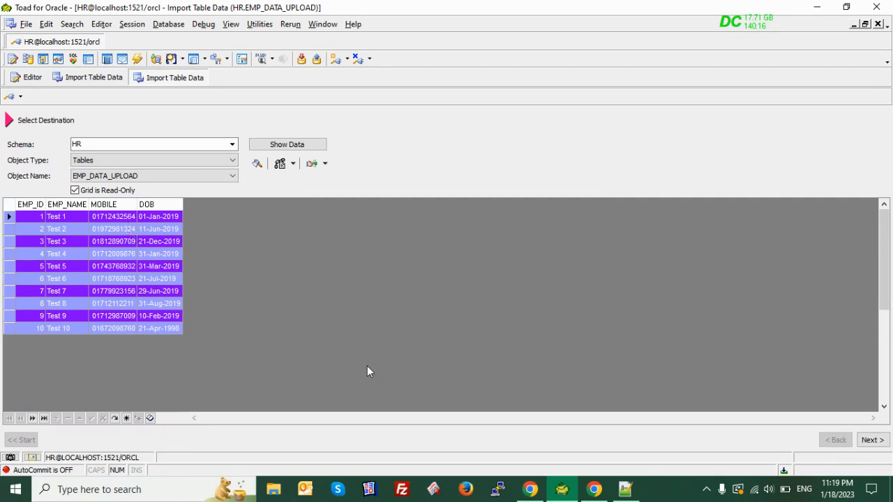
Rerun 'select * from emp_data_upload' in the editor to see 10 rows, and commit them
{"action": "left_click", "coordinate": [870, 440]}
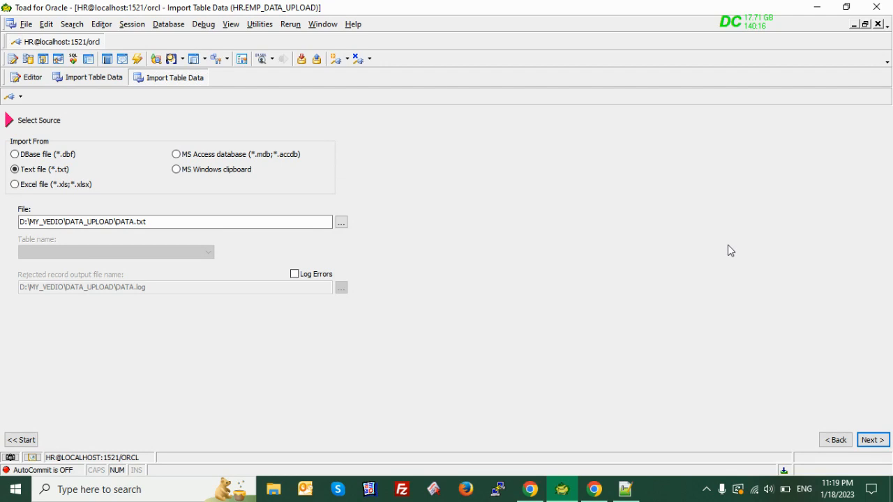
{"action": "left_click", "coordinate": [832, 441]}
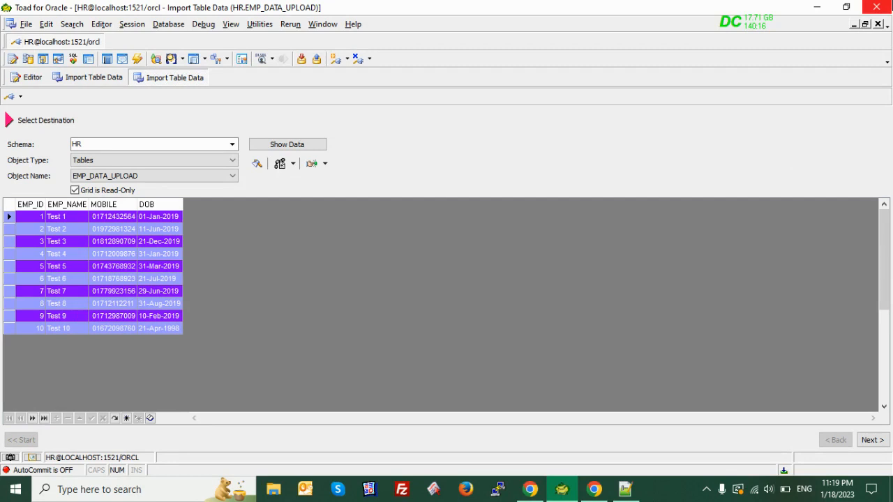
{"action": "left_click", "coordinate": [29, 80]}
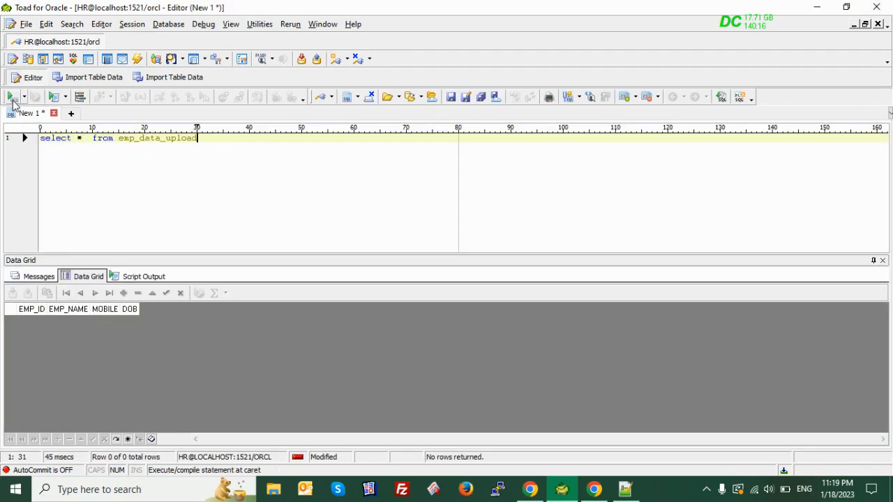
{"action": "left_click", "coordinate": [11, 97]}
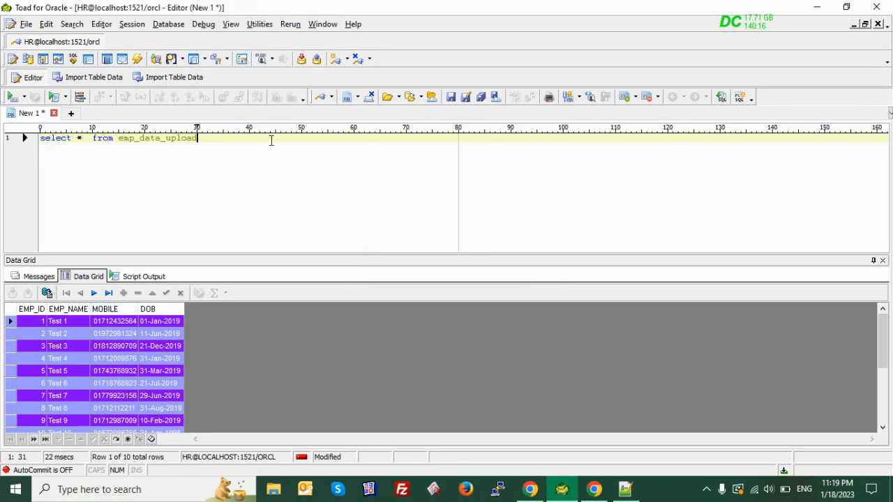
{"action": "left_click", "coordinate": [302, 62]}
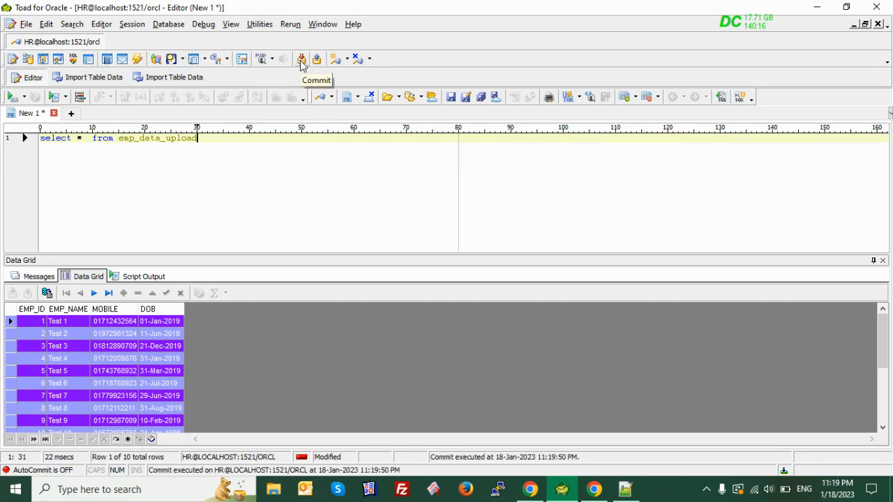
{"action": "left_click", "coordinate": [165, 493]}
In SQL Plus as the HR user, confirm 'select * from emp_data_upload;' returns 10 rows, then close it
{"action": "type", "text": "sq"}
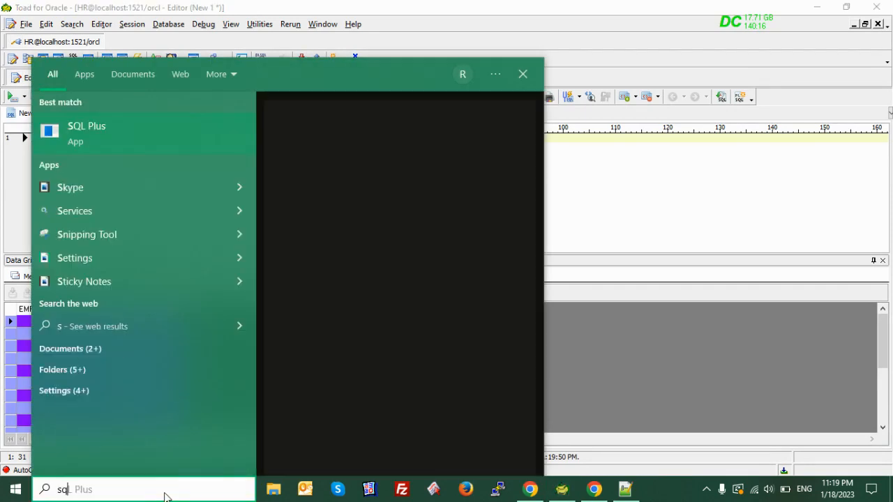
{"action": "type", "text": "l"}
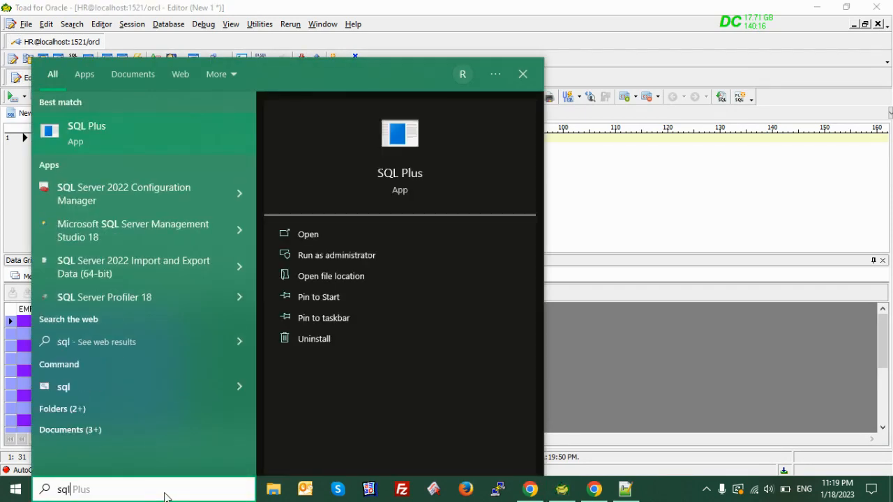
{"action": "key", "text": "Return"}
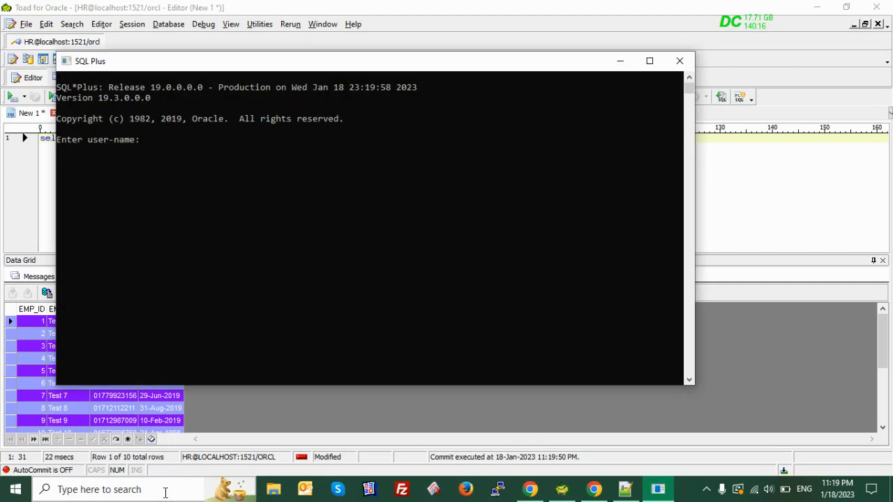
{"action": "type", "text": "hr/hr@orcl"}
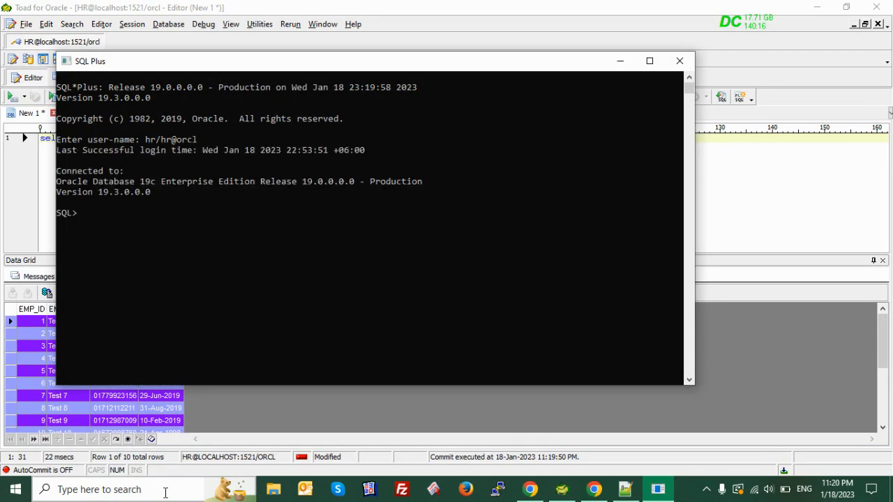
{"action": "type", "text": "elect * fri"}
{"action": "key", "text": "BackSpace"}
{"action": "key", "text": "BackSpace"}
{"action": "type", "text": "om emp_data_upload"}
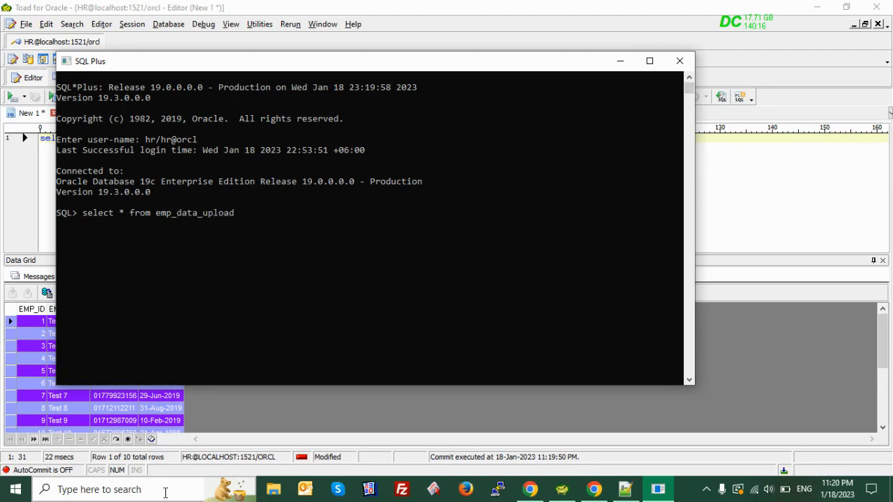
{"action": "type", "text": ";"}
{"action": "key", "text": "Return"}
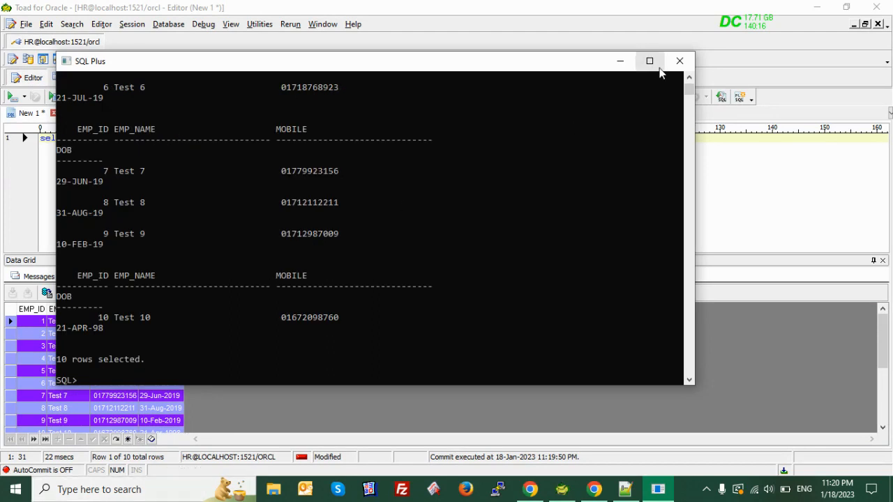
{"action": "left_click", "coordinate": [681, 62]}
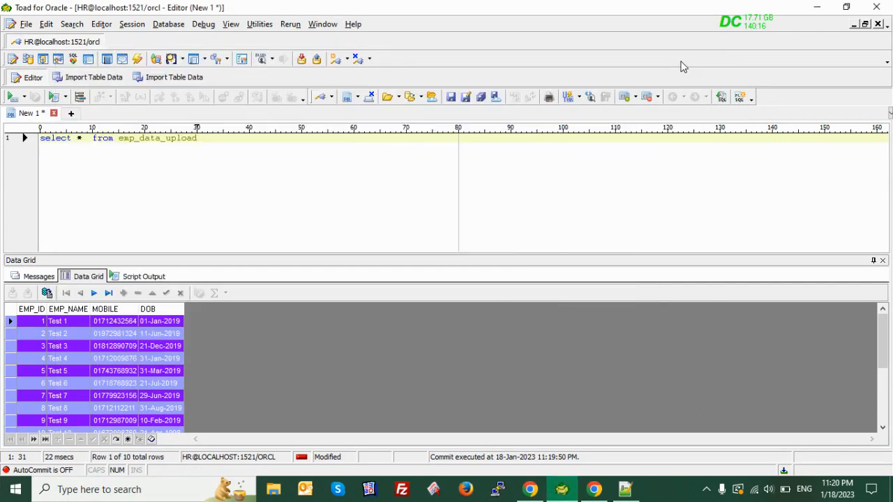
{"action": "mouse_move", "coordinate": [639, 500]}
{"action": "mouse_move", "coordinate": [680, 399]}
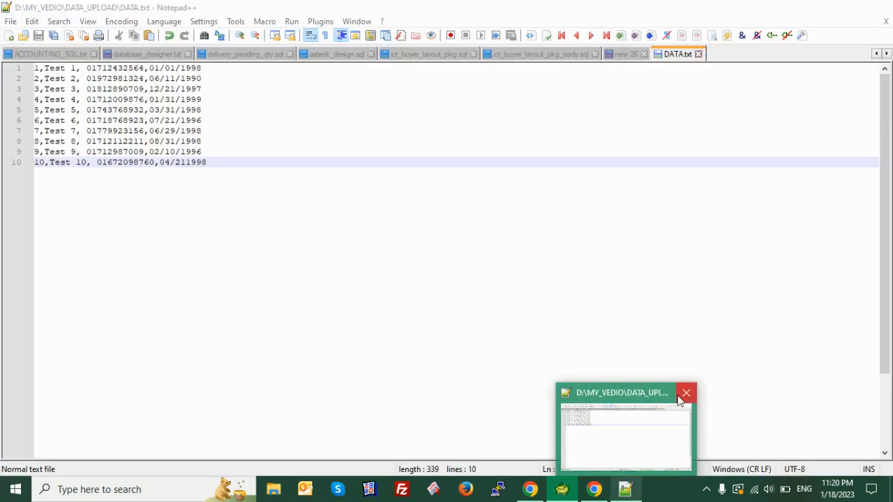